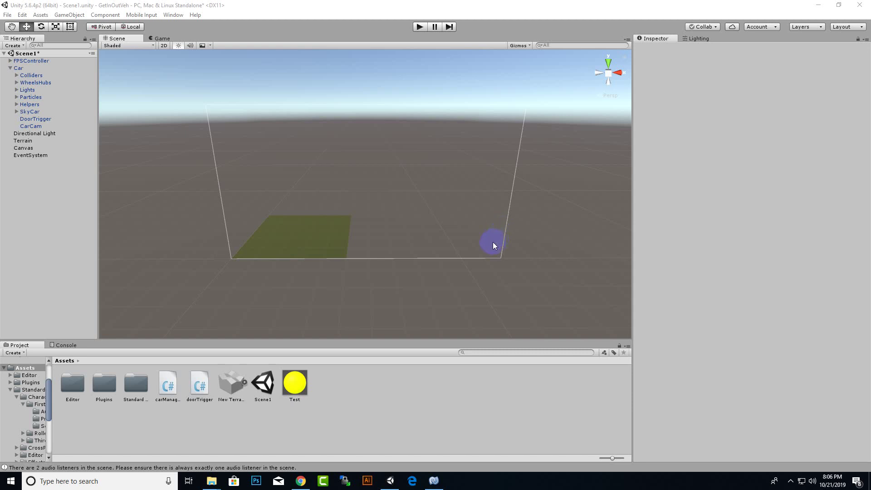
Step: Select the doorTrigger script in the project assets and bring it up in MonoDevelop
mouse_move(399, 272)
middle_down()
mouse_move(463, 233)
mouse_move(407, 284)
mouse_move(440, 299)
middle_up()
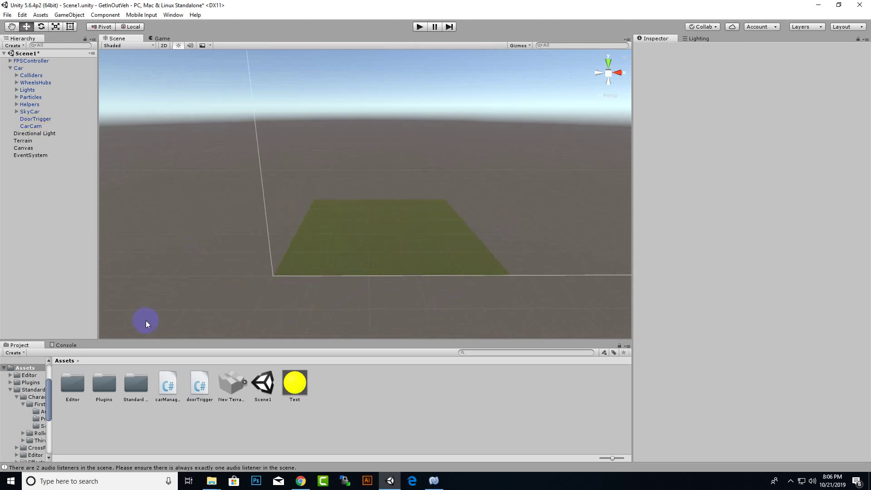
click(192, 392)
click(443, 480)
click(434, 481)
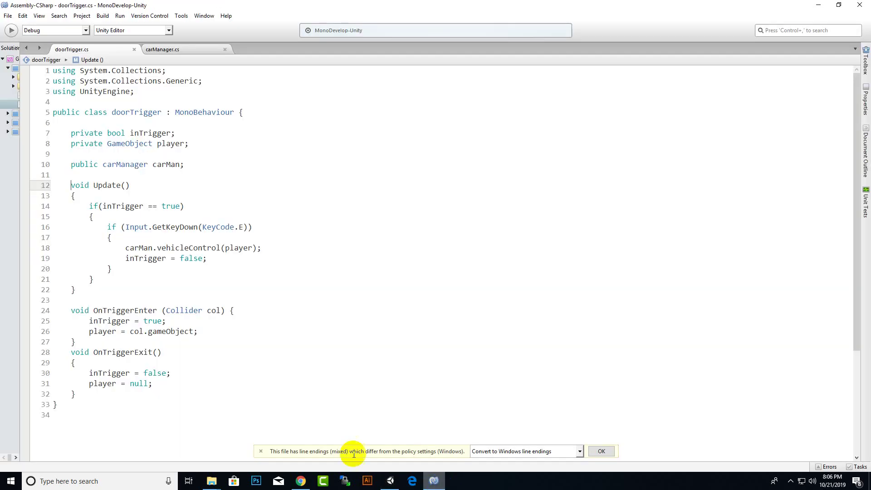
Step: Read through doorTrigger.cs, selecting all its code and then deselecting it
scroll(170, 274, down, 2)
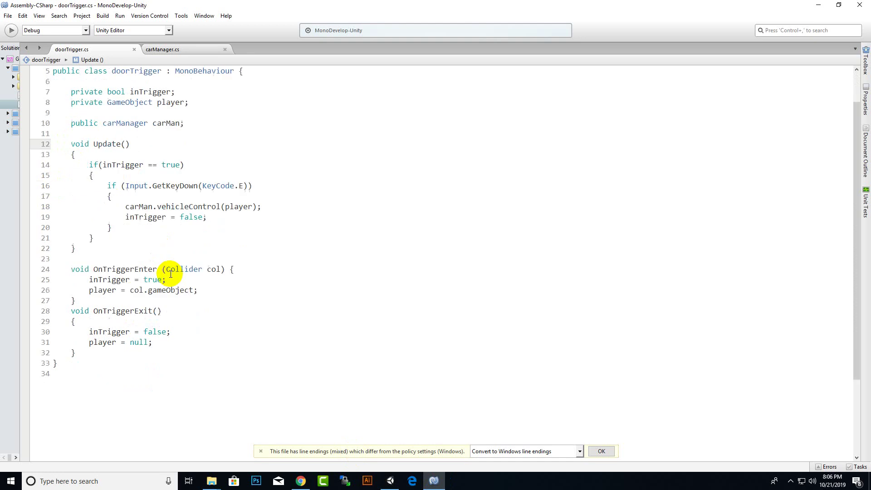
scroll(170, 274, up, 2)
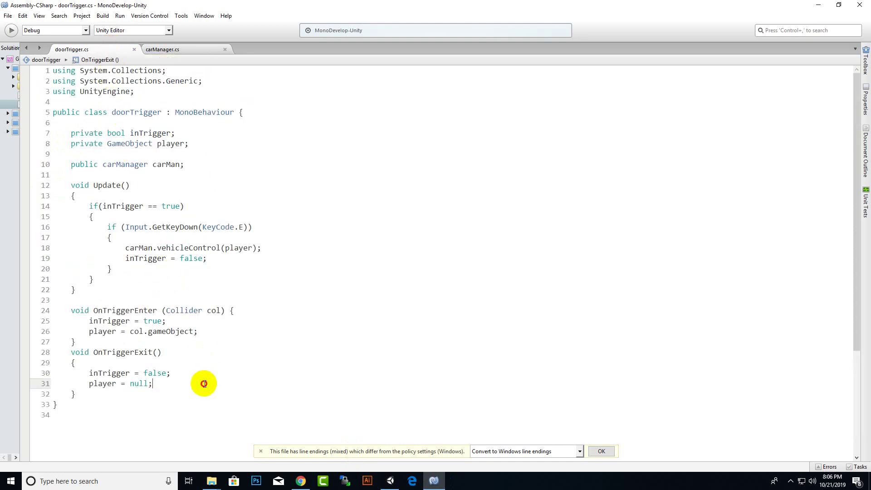
drag(201, 383, 67, 70)
click(148, 164)
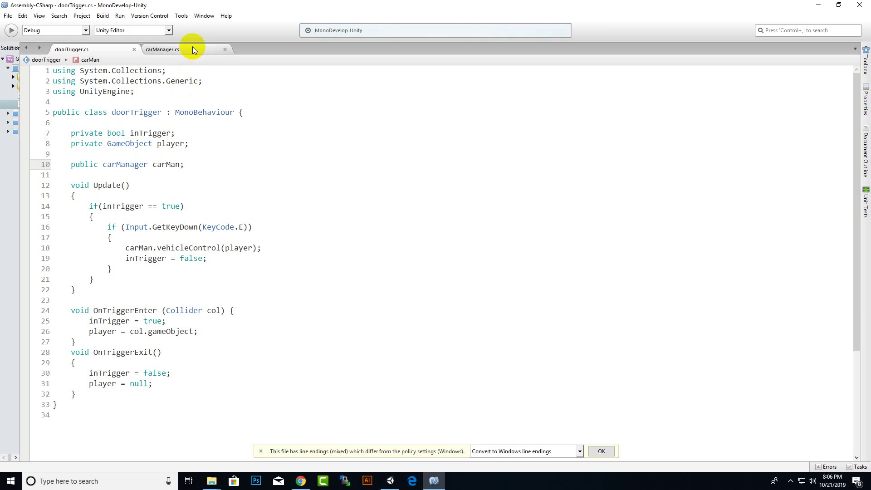
click(192, 49)
Step: Scroll through carManager.cs, selecting the code down to vehicleControl and the exit coroutine
scroll(223, 354, down, 10)
scroll(227, 354, up, 9)
scroll(227, 355, up, 6)
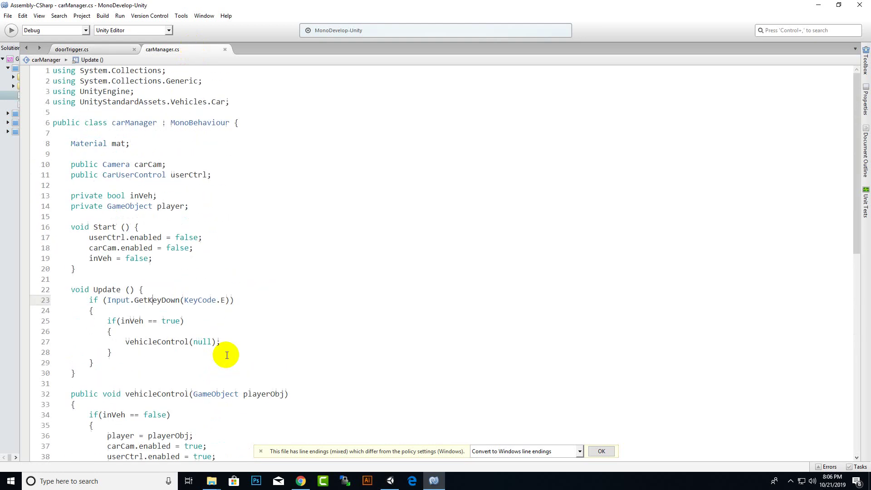
drag(54, 81, 263, 391)
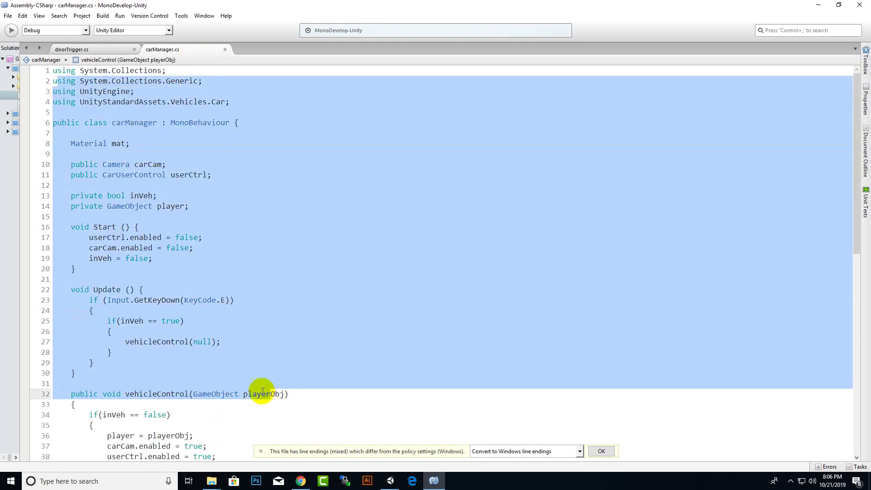
click(257, 376)
scroll(256, 376, down, 3)
scroll(257, 377, down, 1)
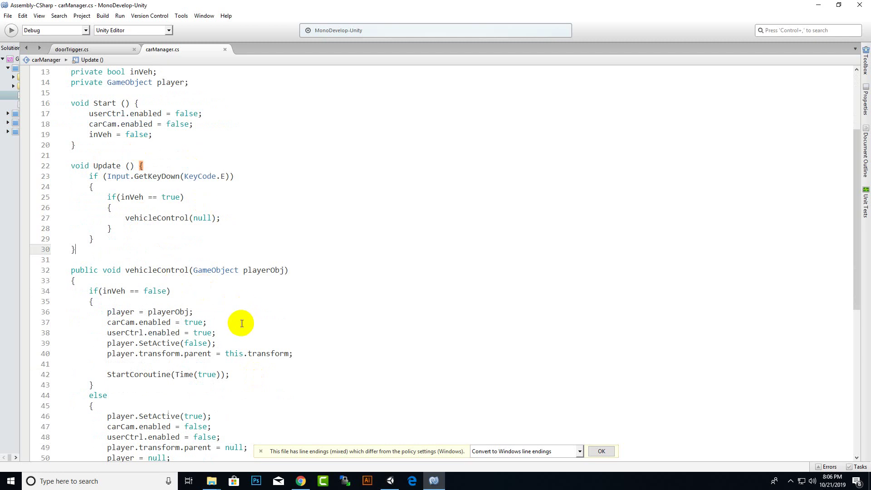
scroll(238, 284, down, 10)
scroll(213, 273, up, 1)
mouse_move(167, 310)
mouse_down()
mouse_move(48, 172)
mouse_move(11, 18)
mouse_up()
click(151, 154)
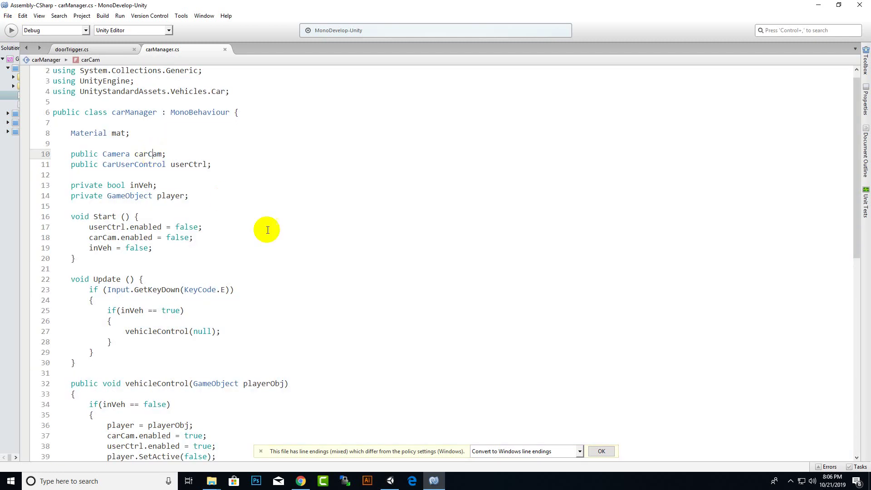
Step: Point out the exit-vehicle block, the player assignment and the inVeh == false check
scroll(121, 101, up, 1)
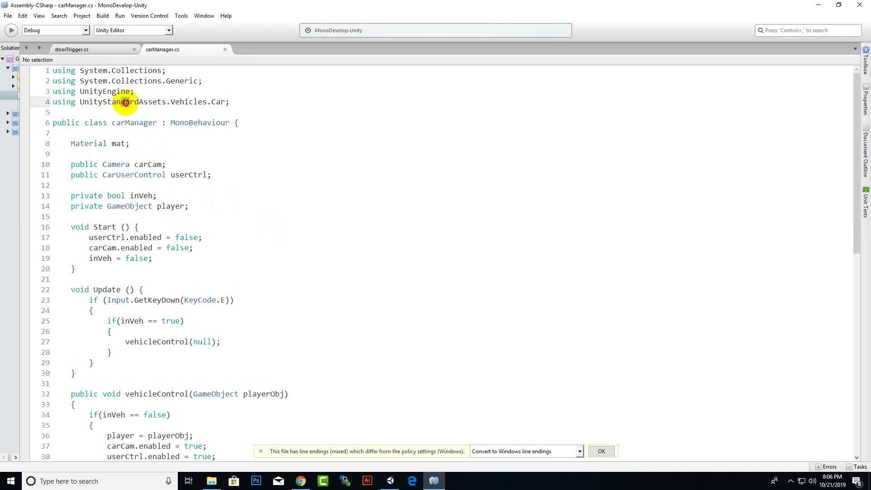
drag(120, 102, 198, 113)
scroll(261, 263, down, 2)
scroll(258, 236, down, 4)
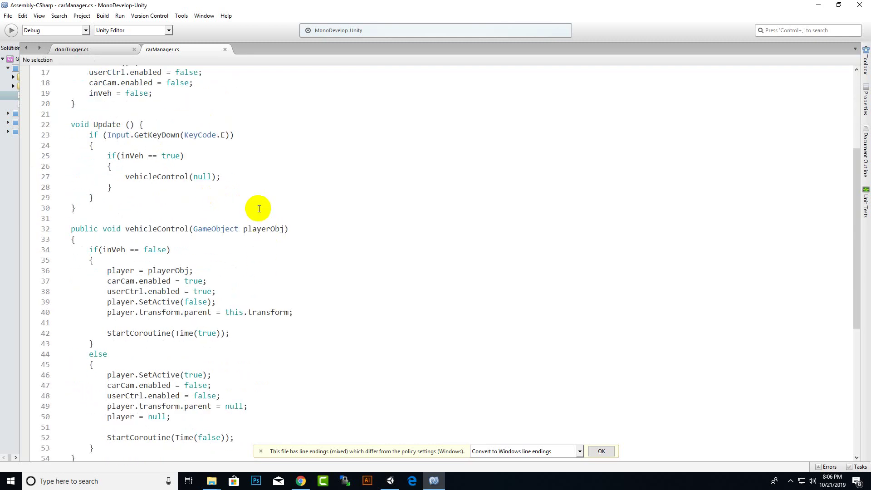
click(258, 209)
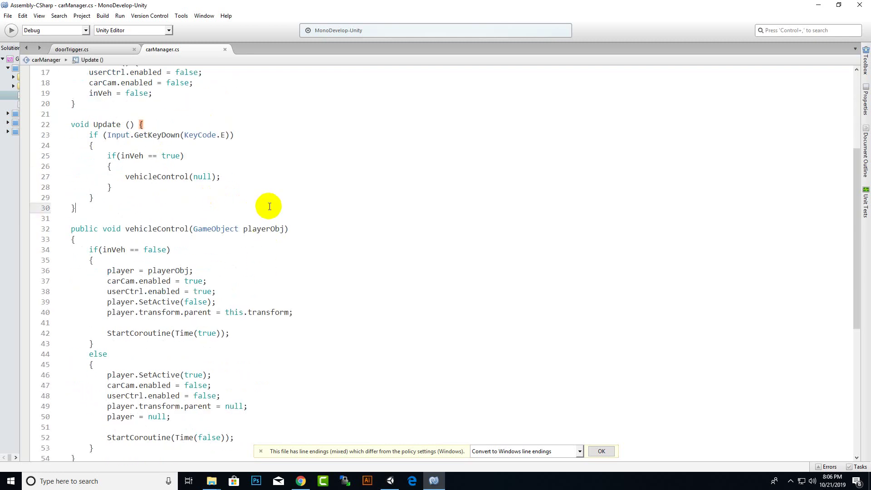
click(252, 163)
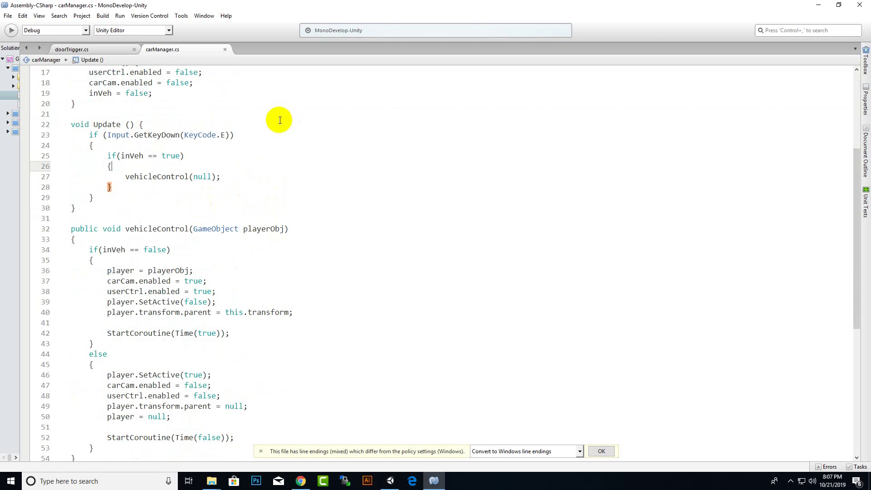
click(134, 270)
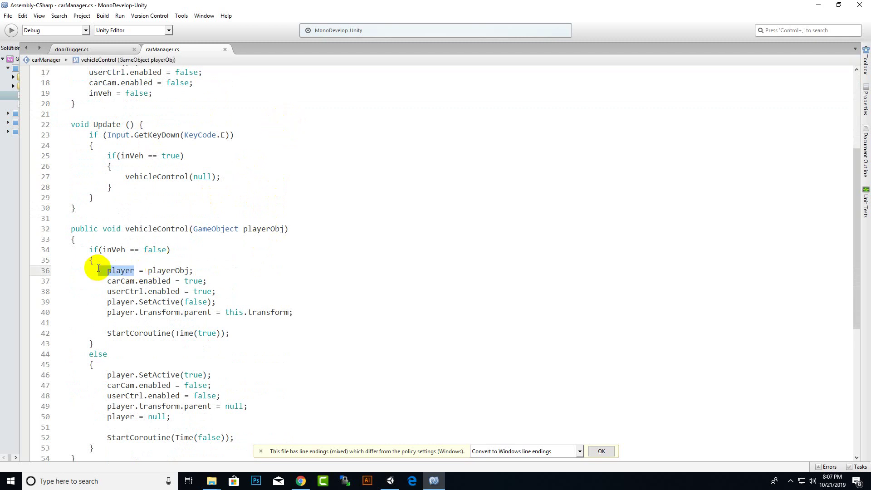
click(193, 250)
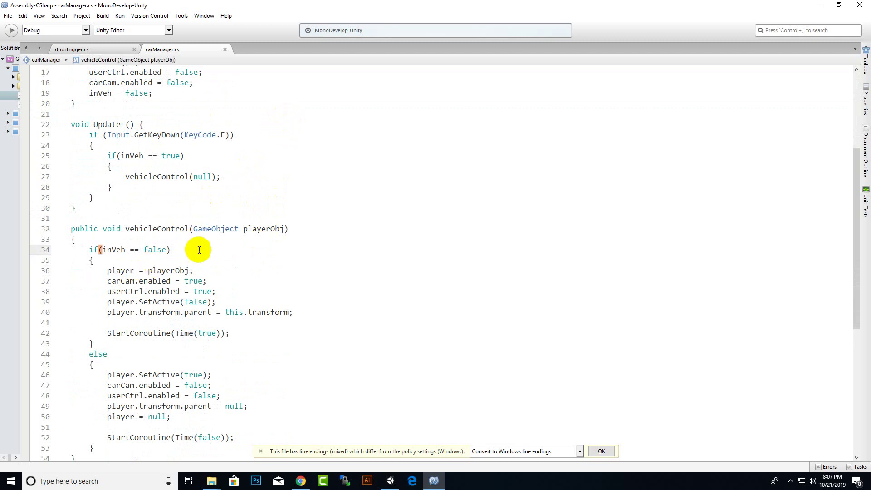
Step: Flip between doorTrigger.cs and carManager.cs, then return to the Unity editor
scroll(199, 251, up, 5)
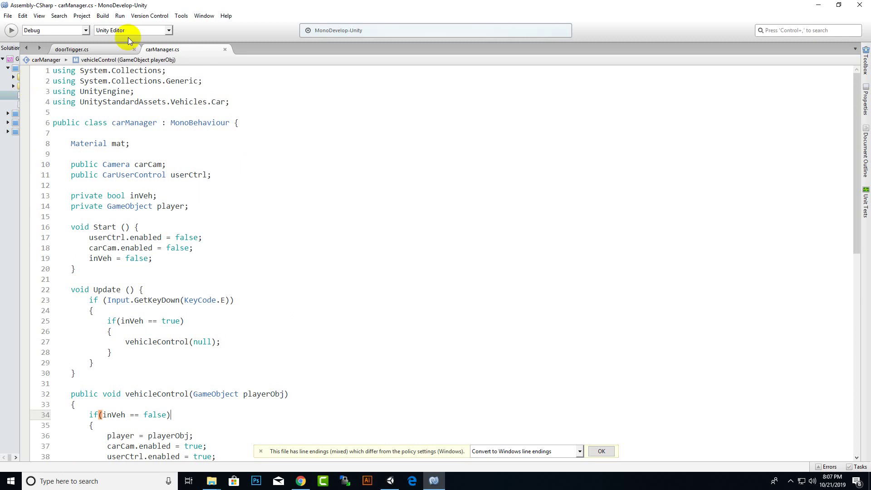
scroll(195, 356, down, 10)
scroll(192, 364, down, 4)
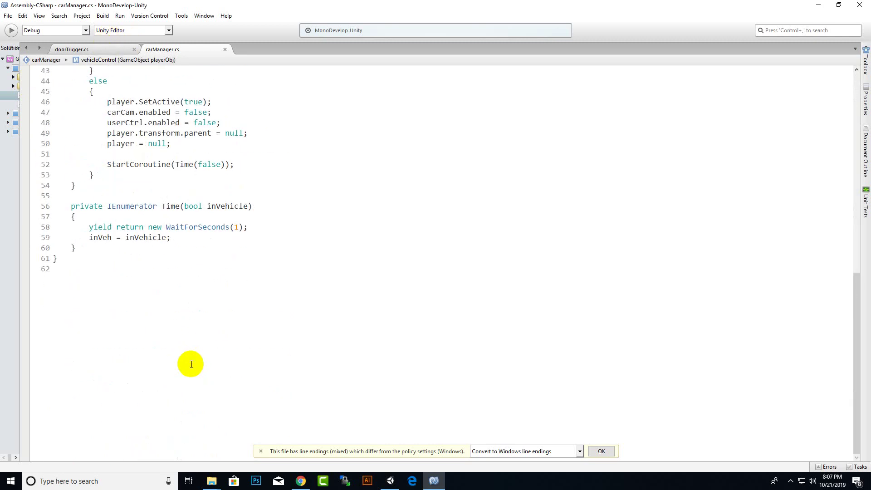
scroll(191, 365, up, 10)
scroll(194, 360, up, 5)
click(94, 53)
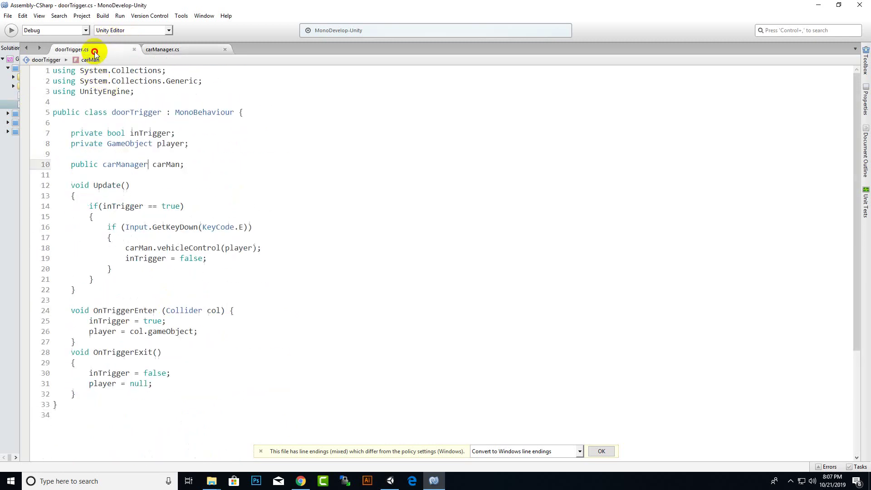
click(202, 51)
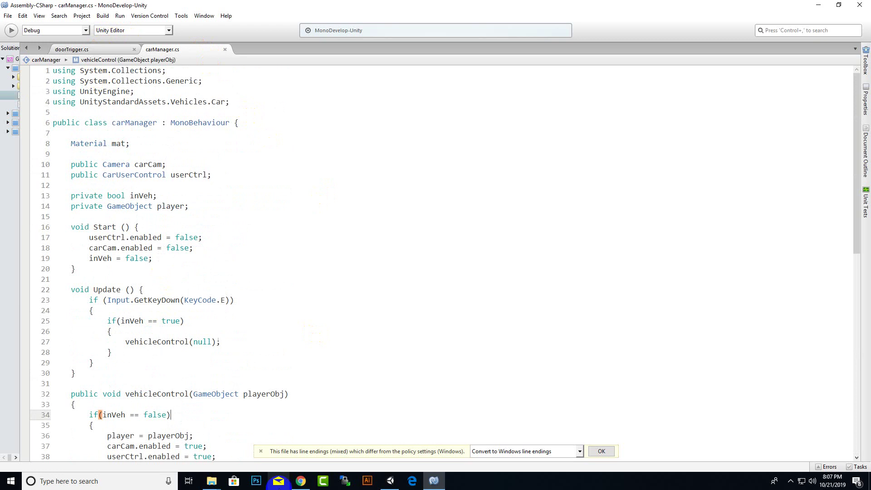
click(391, 484)
Step: Add the carManager script to the Car object
click(11, 69)
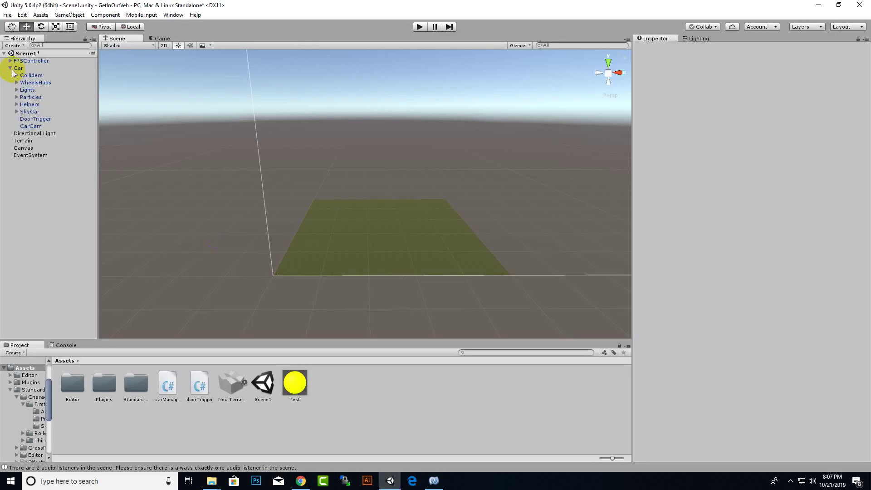
click(10, 68)
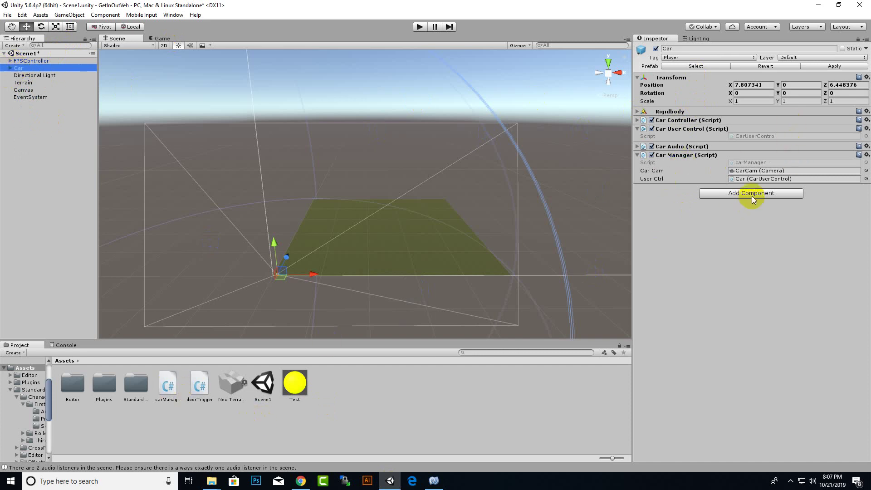
drag(168, 389, 715, 172)
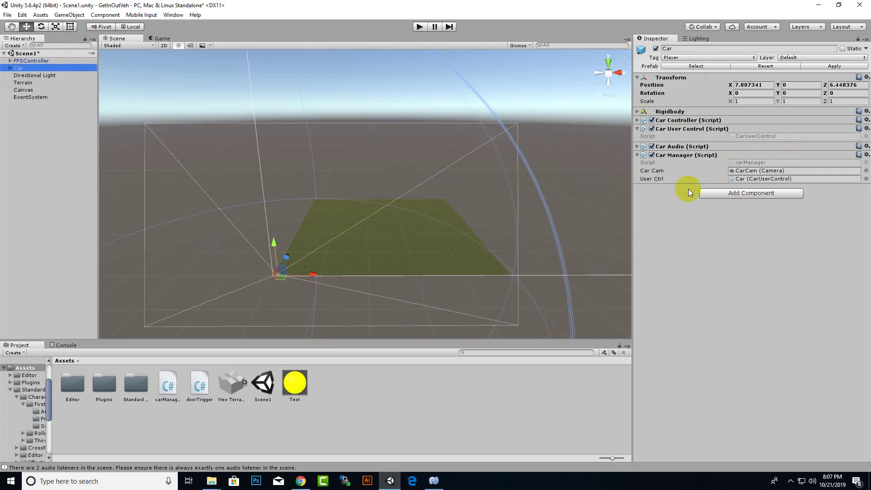
Step: Assign CarCam to Car Cam and Car to User Ctrl, then bring the car into view
click(10, 67)
click(31, 127)
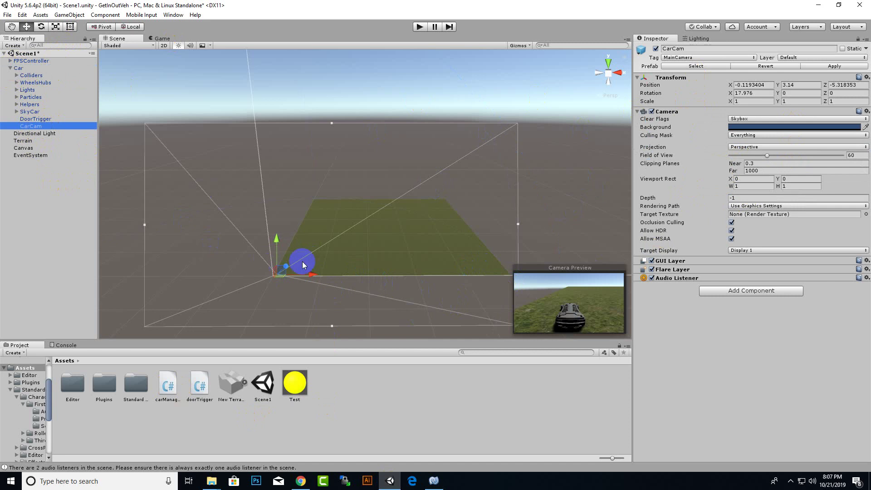
click(18, 68)
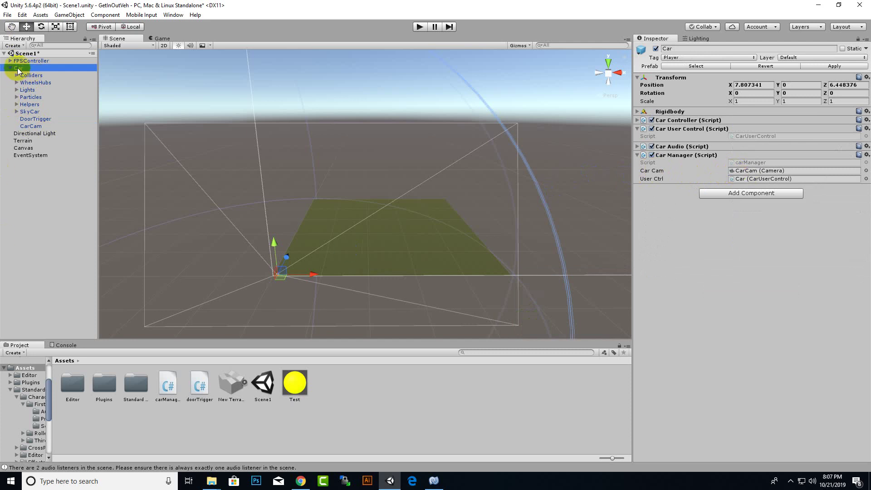
drag(18, 69, 749, 179)
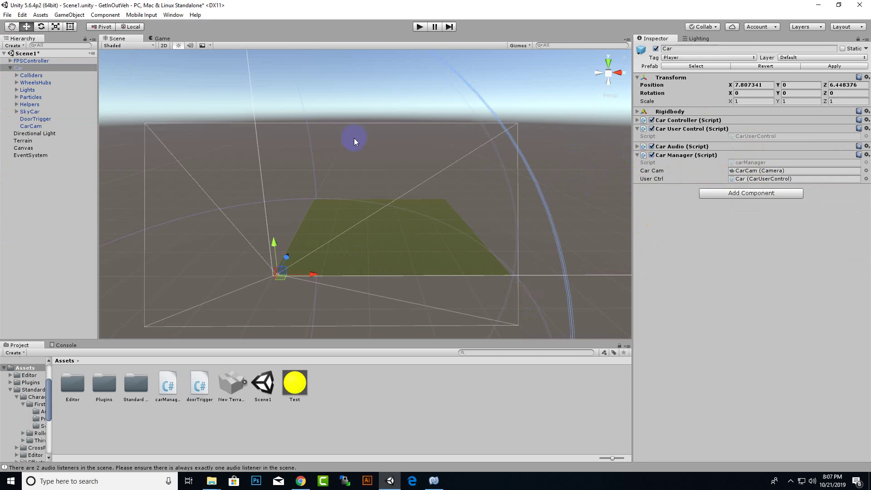
right_drag(280, 296, 373, 217)
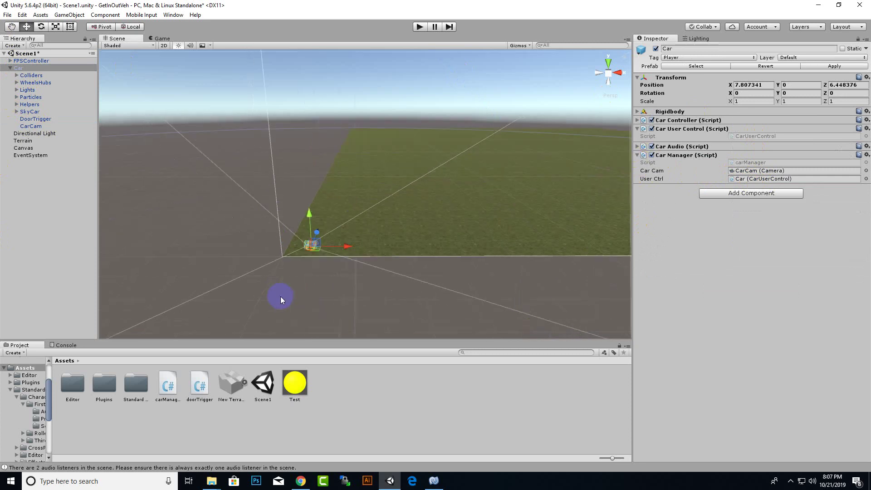
scroll(373, 222, up, 10)
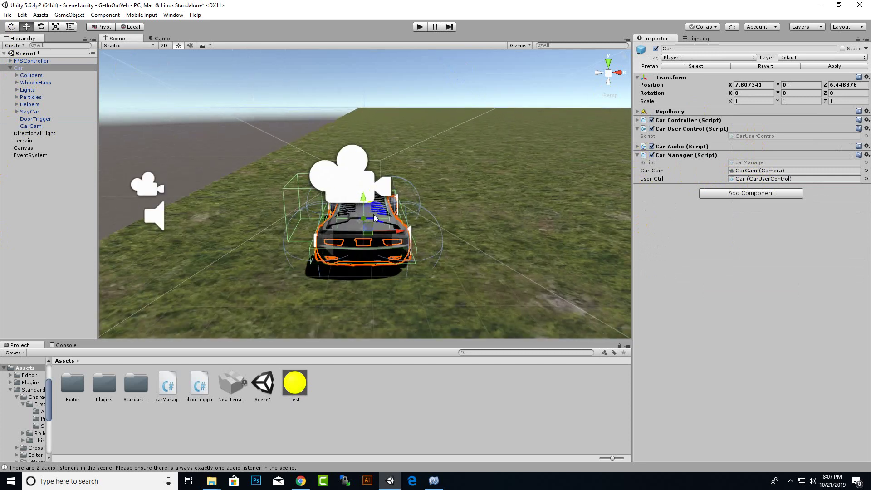
mouse_move(373, 231)
right_down()
mouse_move(412, 280)
mouse_move(613, 255)
mouse_move(504, 167)
mouse_move(362, 241)
mouse_move(283, 138)
right_up()
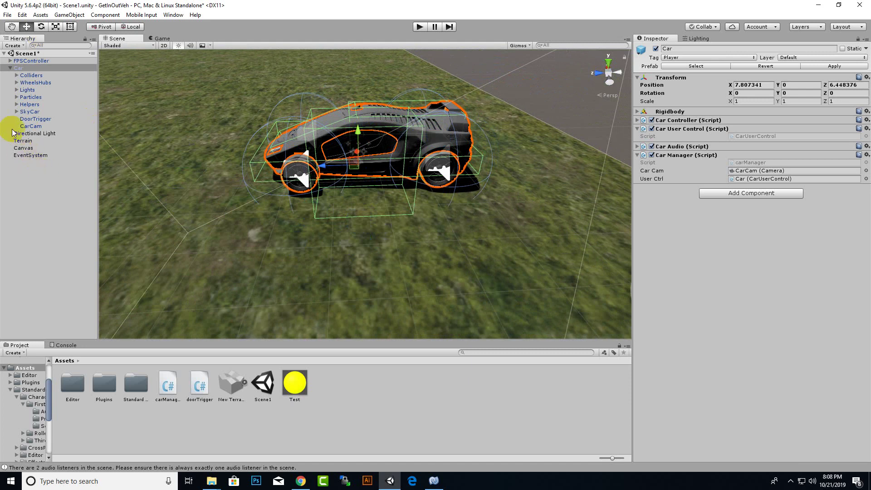
Step: Keep DoorTrigger's Mesh Renderer off and set its Car Man field to Car (carManager)
click(63, 120)
mouse_move(487, 210)
right_down()
mouse_move(297, 164)
mouse_move(657, 183)
right_up()
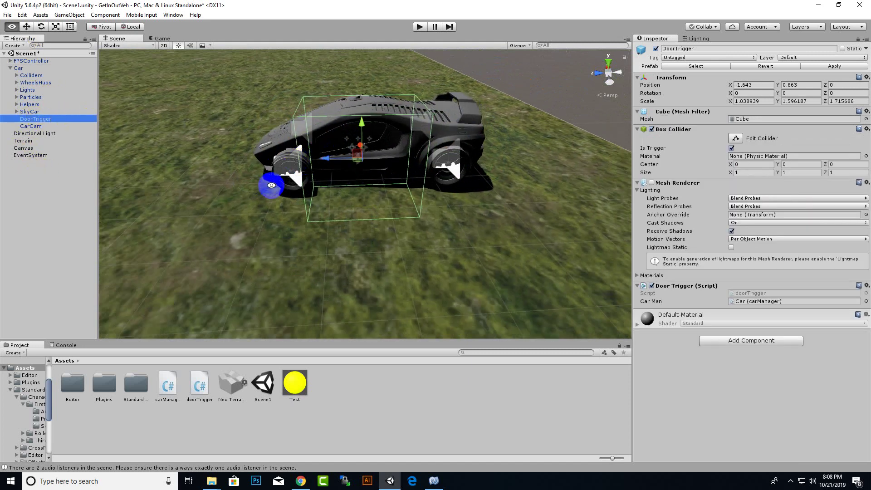
click(652, 183)
click(652, 183)
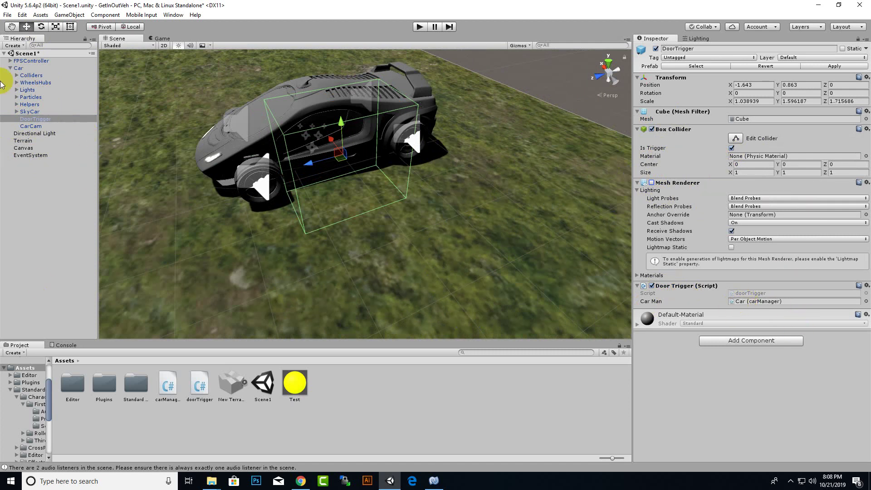
mouse_move(17, 68)
mouse_down()
mouse_move(787, 316)
mouse_move(772, 302)
mouse_up()
Step: Enter Play mode, walk to the car, get in with E and drive it
click(425, 26)
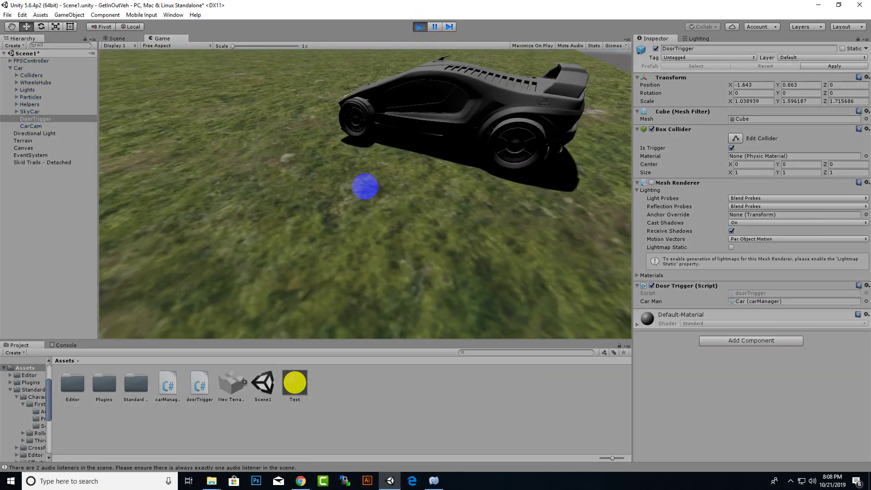
key(w)
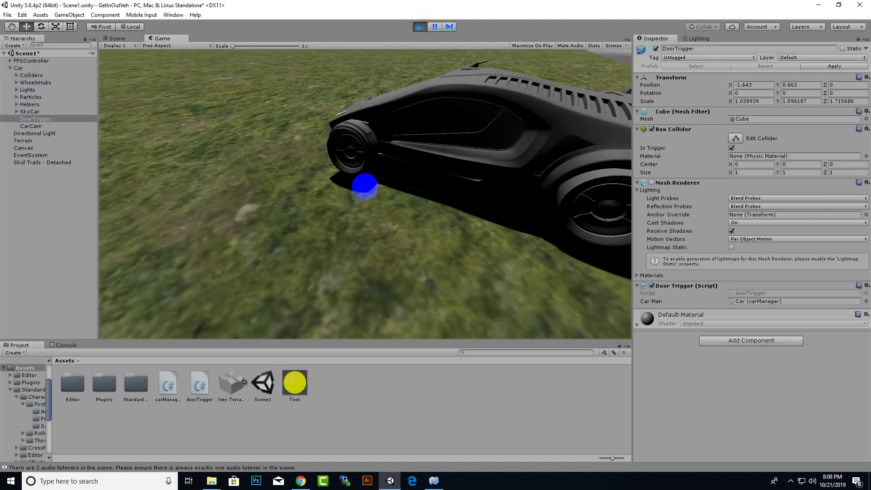
key(w)
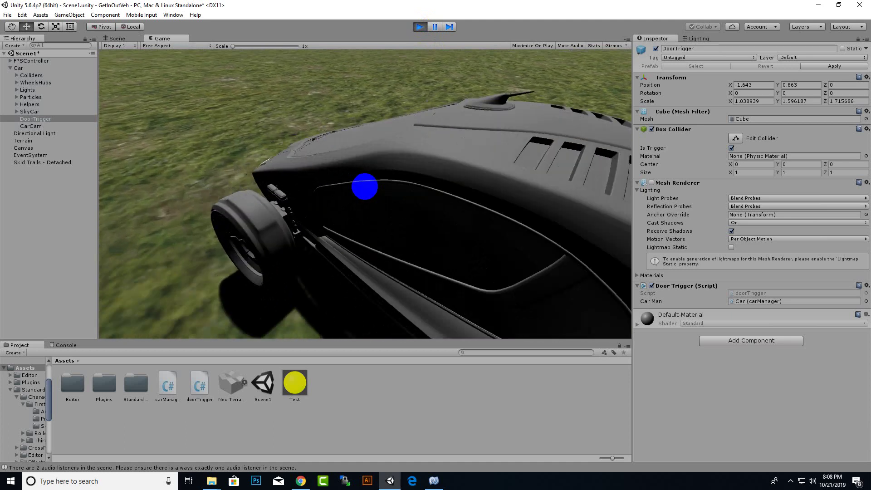
key(e)
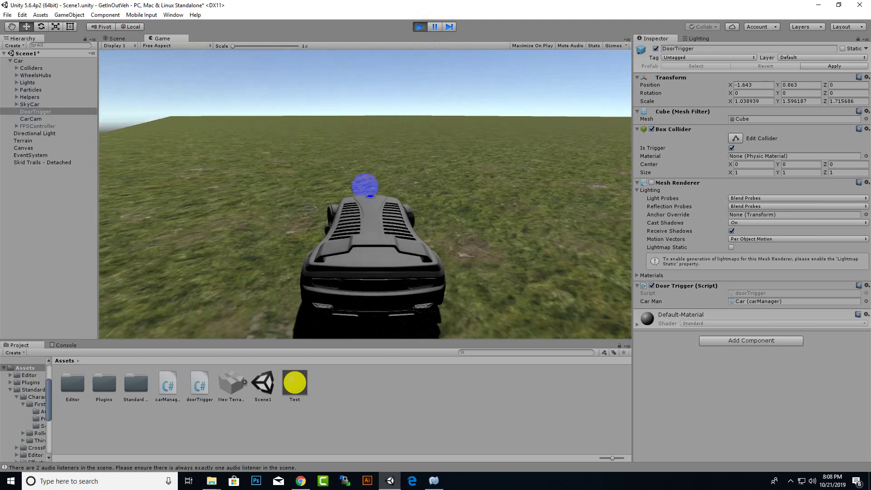
key(s)
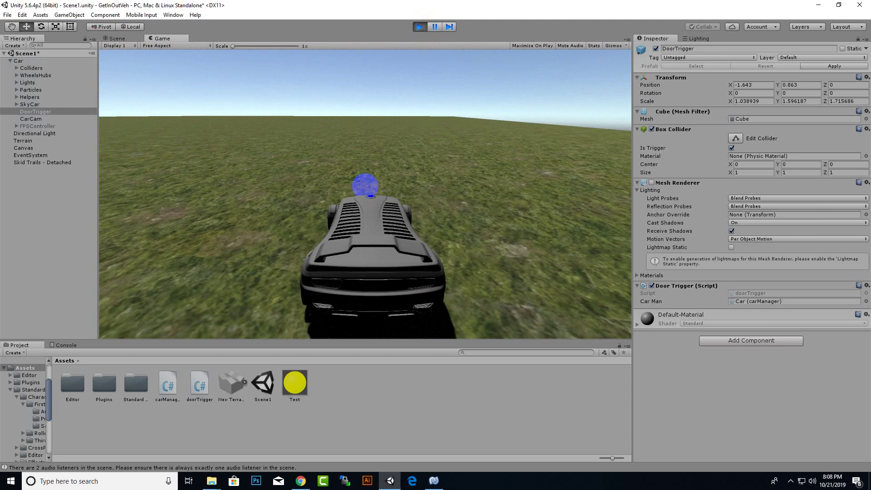
Step: Exit the car with E, re-enter and drive again, then stop Play mode
key(e)
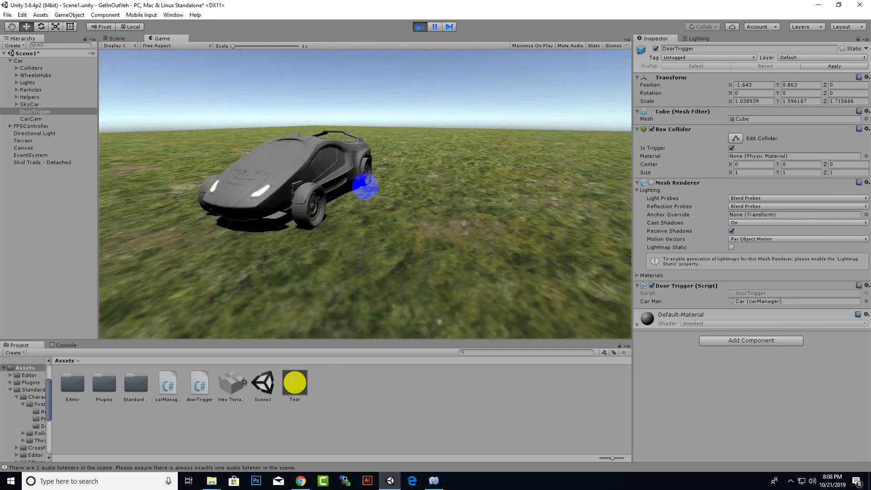
key(w)
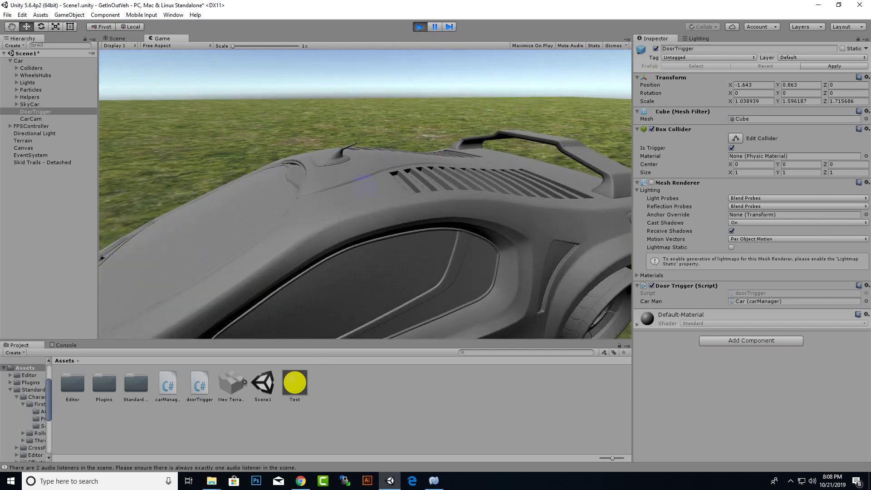
key(e)
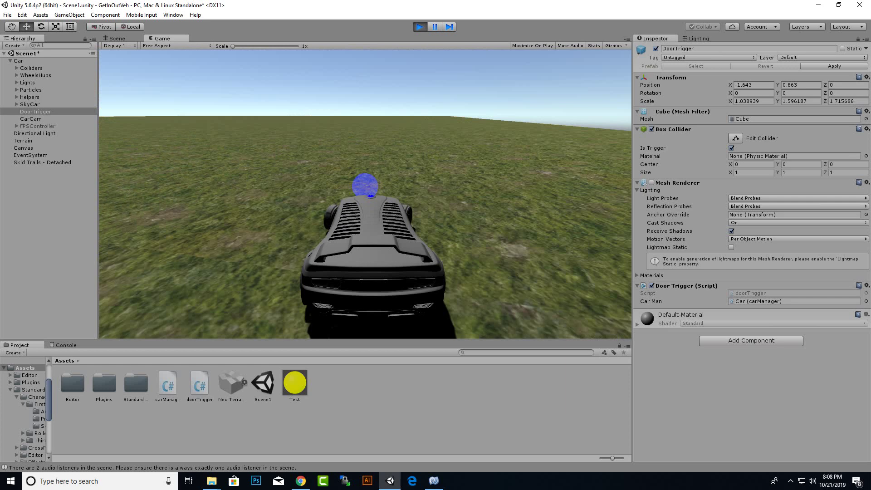
key(s)
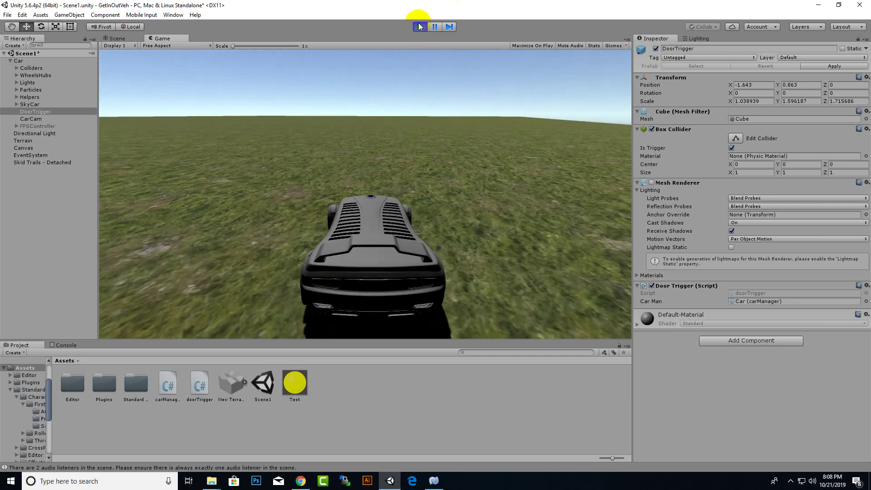
click(419, 27)
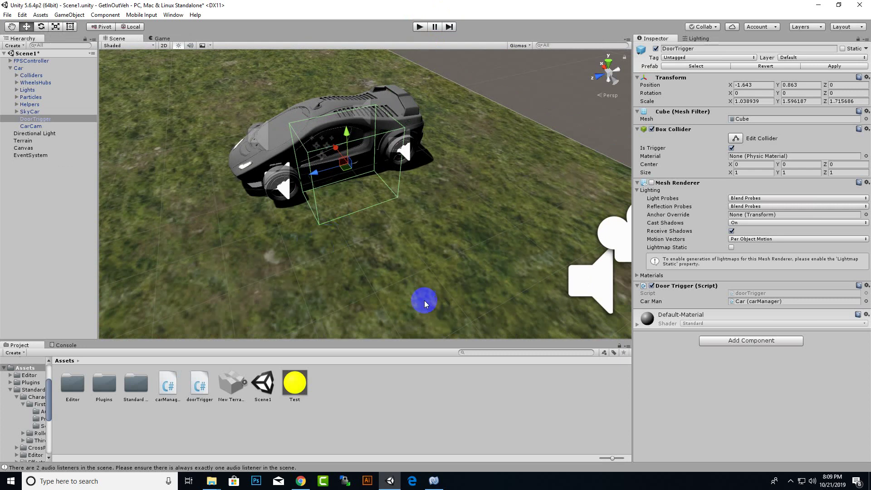
Step: Bring MonoDevelop to the front with carManager.cs showing
click(436, 484)
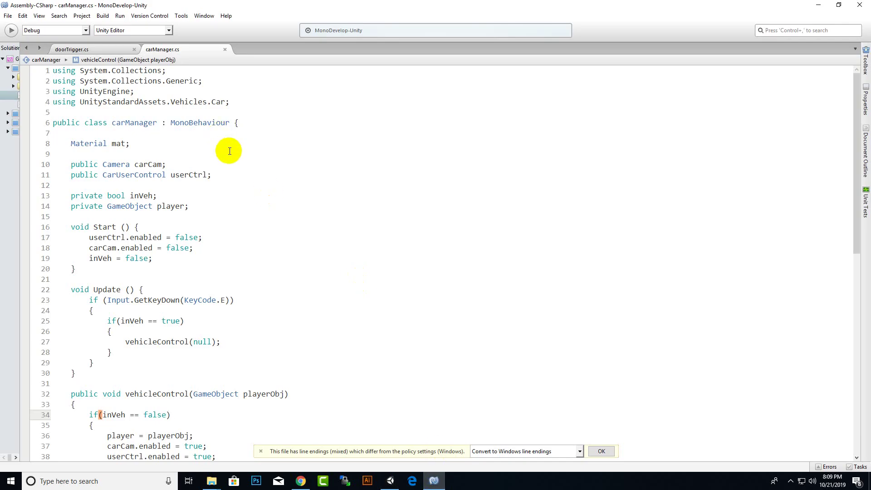
Step: Scroll through the carManager.cs code once more
scroll(204, 318, down, 10)
scroll(218, 273, up, 5)
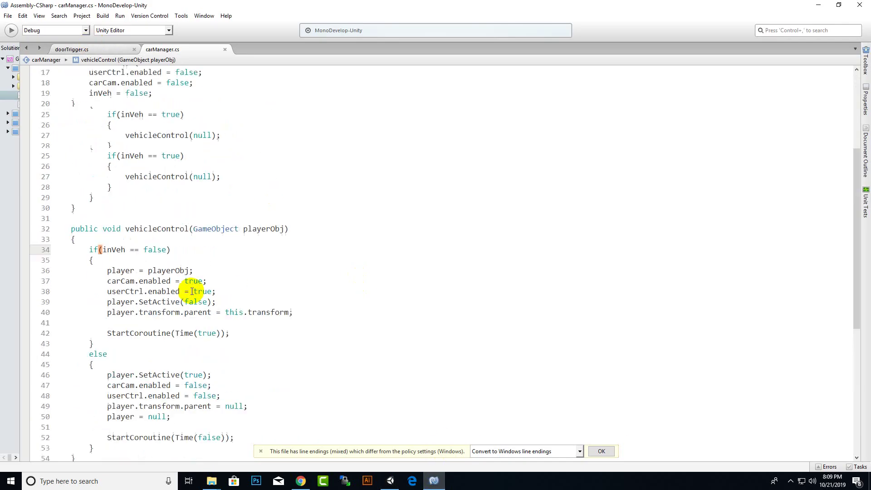
scroll(213, 227, up, 5)
click(226, 231)
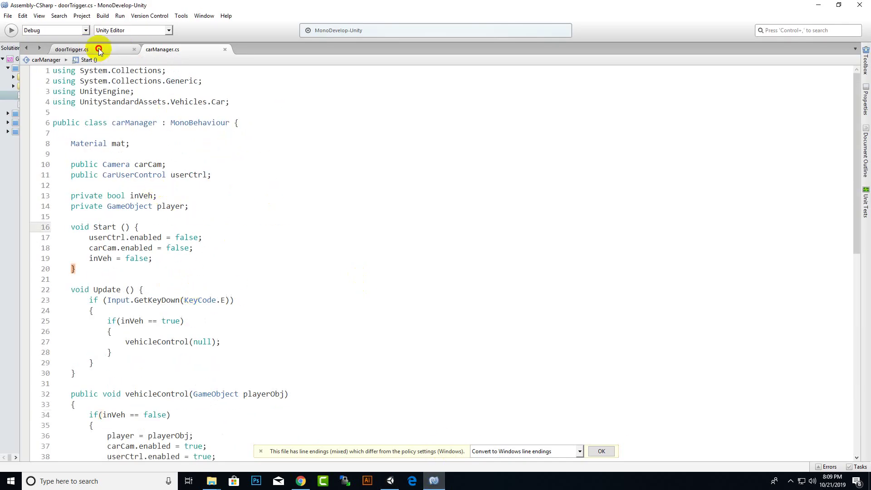
Step: Review doorTrigger.cs's E-key check on line 16, then close MonoDevelop
click(72, 48)
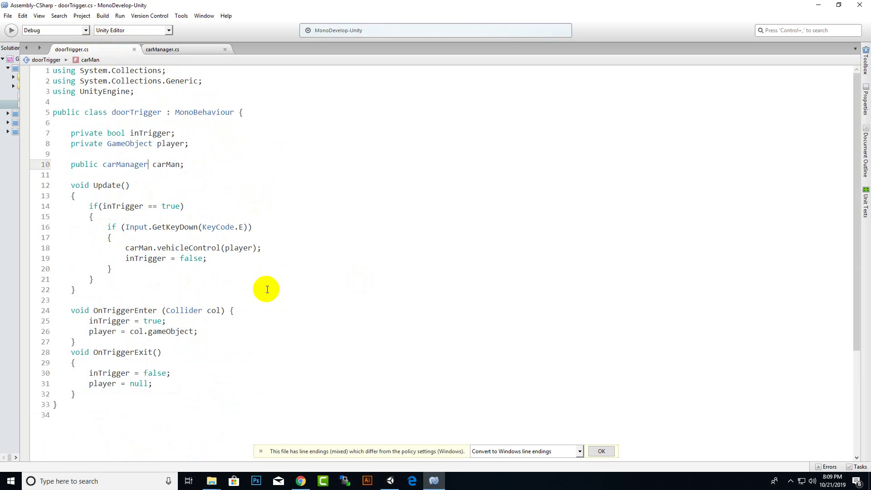
scroll(245, 266, down, 5)
scroll(247, 273, up, 5)
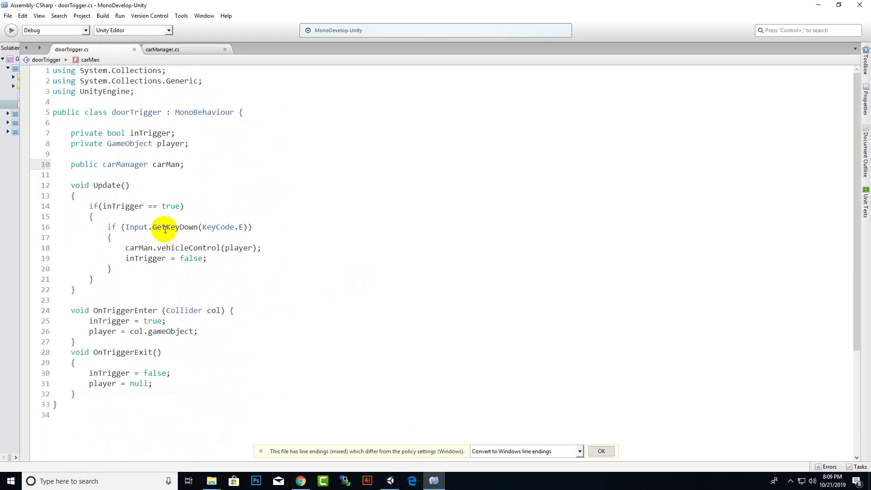
drag(154, 228, 214, 229)
click(209, 259)
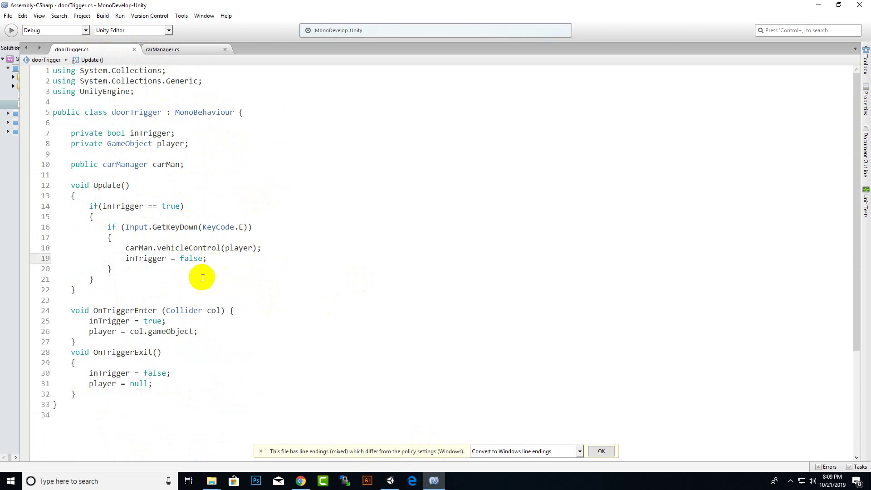
scroll(374, 298, down, 5)
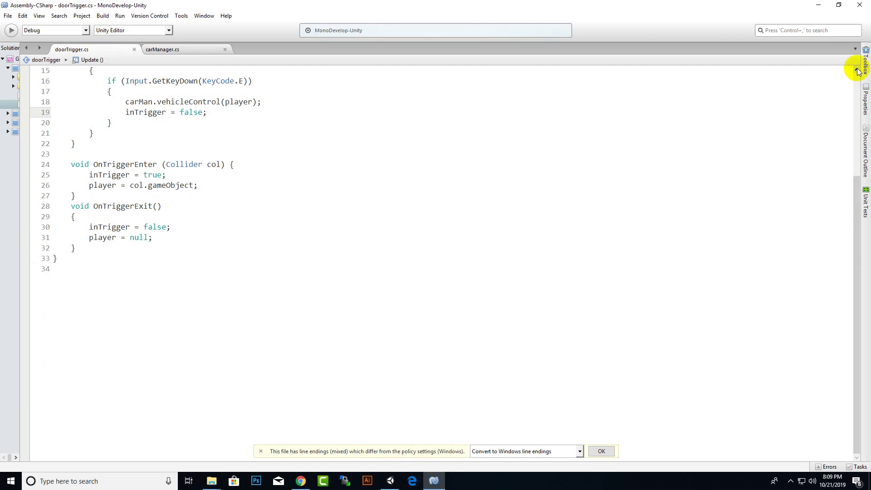
click(860, 6)
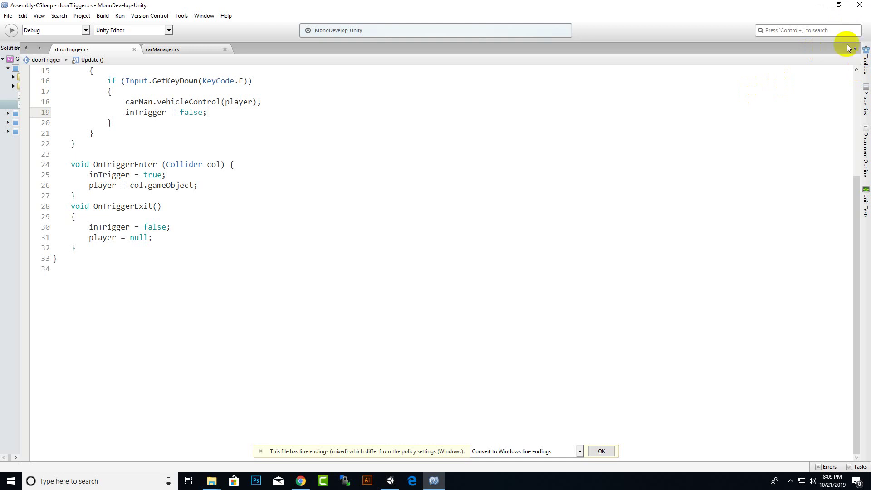